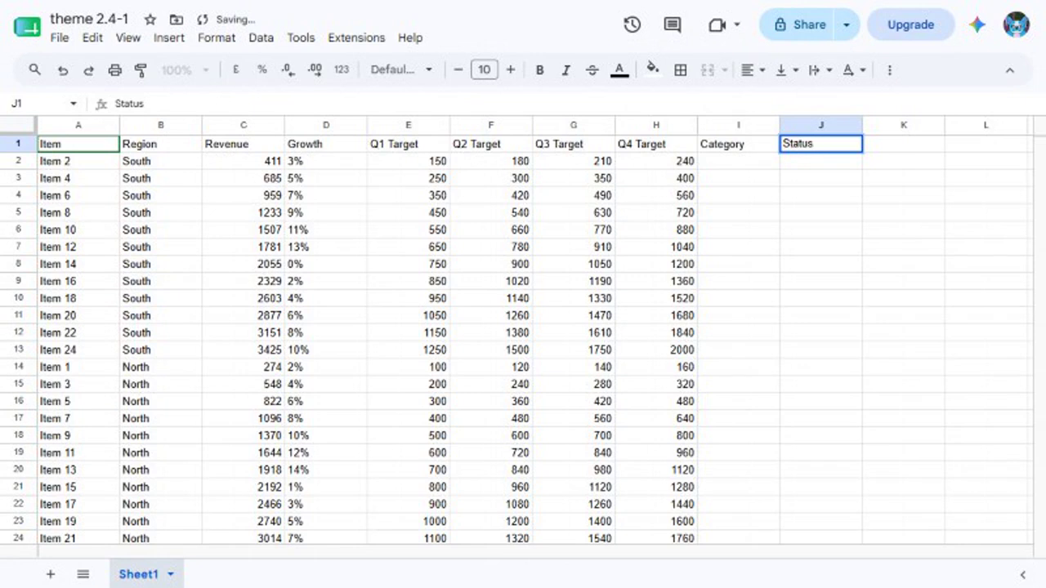
Enter the status values Approved, Pending, Rejected and On Hold in cells K1 to K4.
click(903, 144)
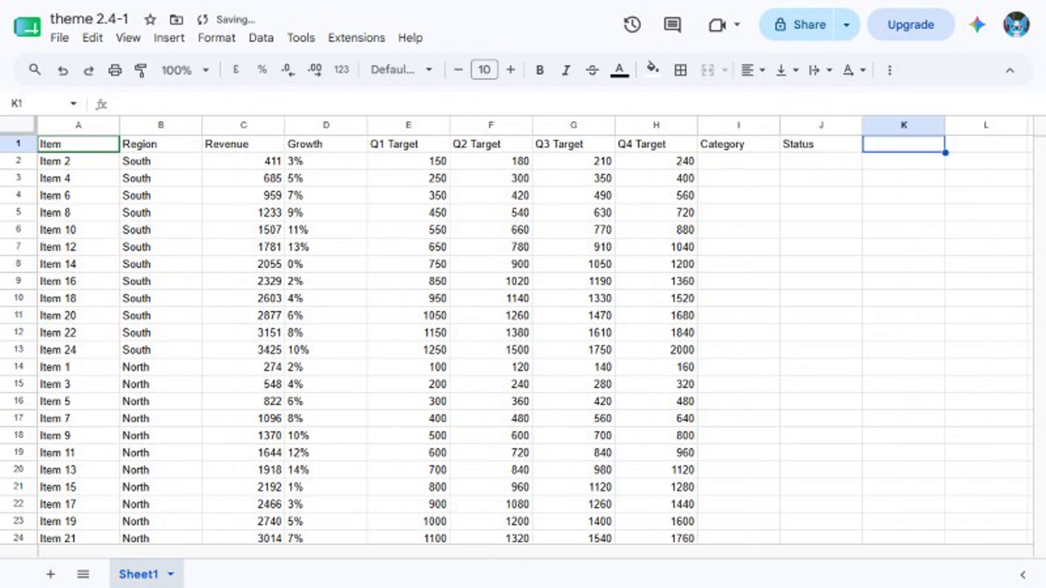
text(Approved)
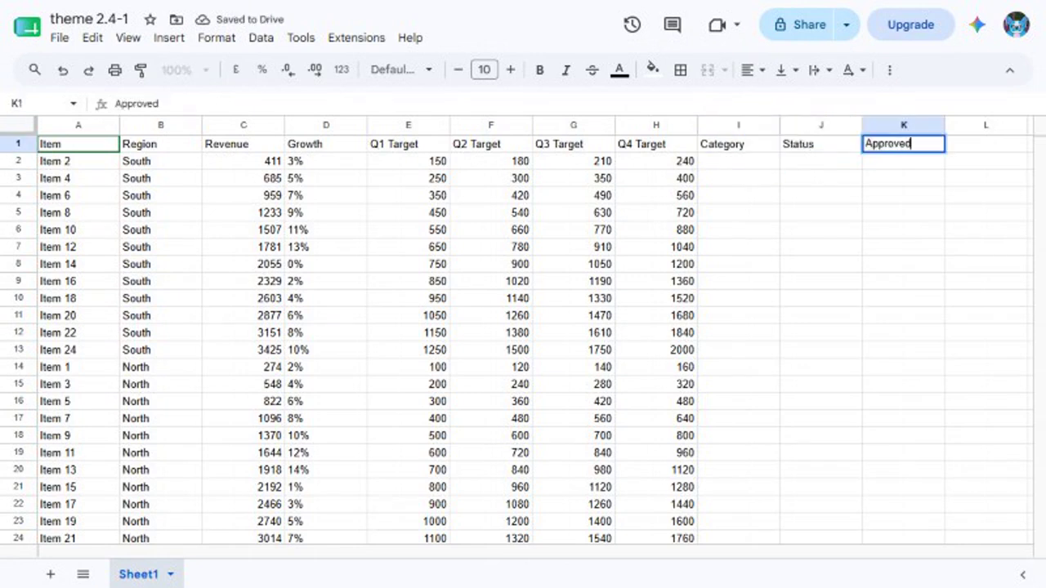
key(Return)
text(Pending)
key(Return)
text(Rejected)
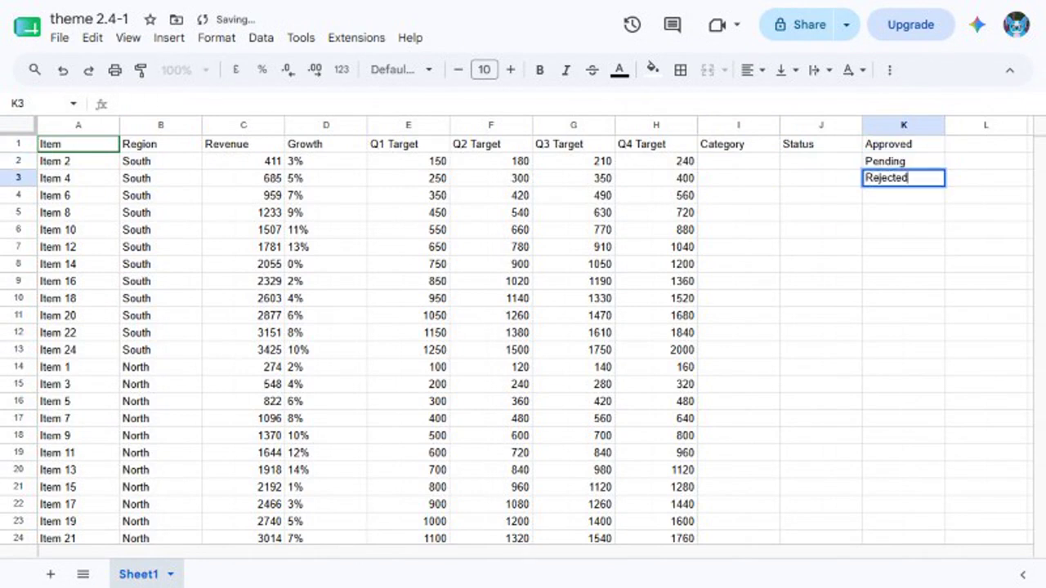
key(Return)
text(On Hold)
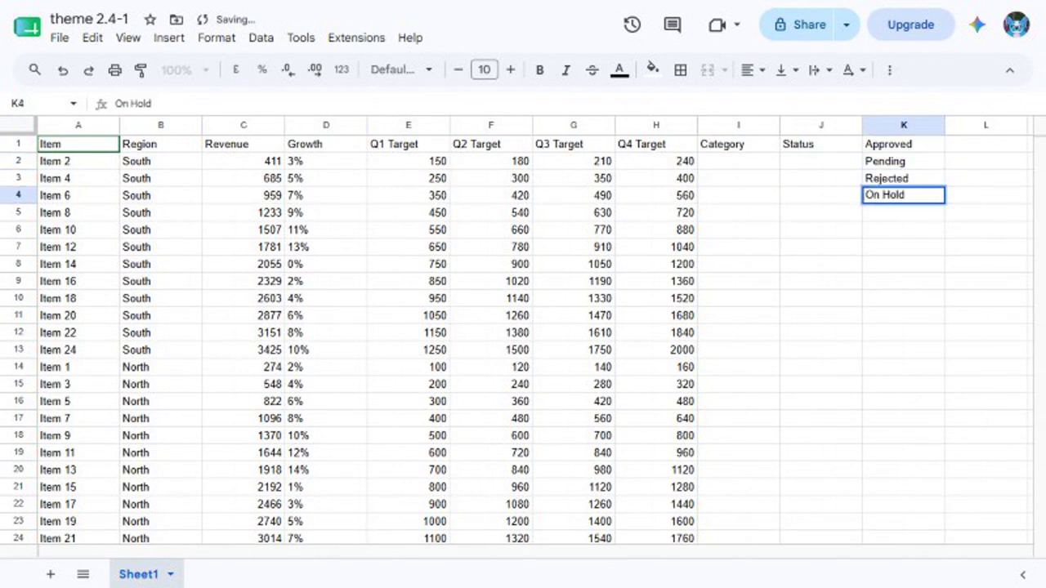
key(Return)
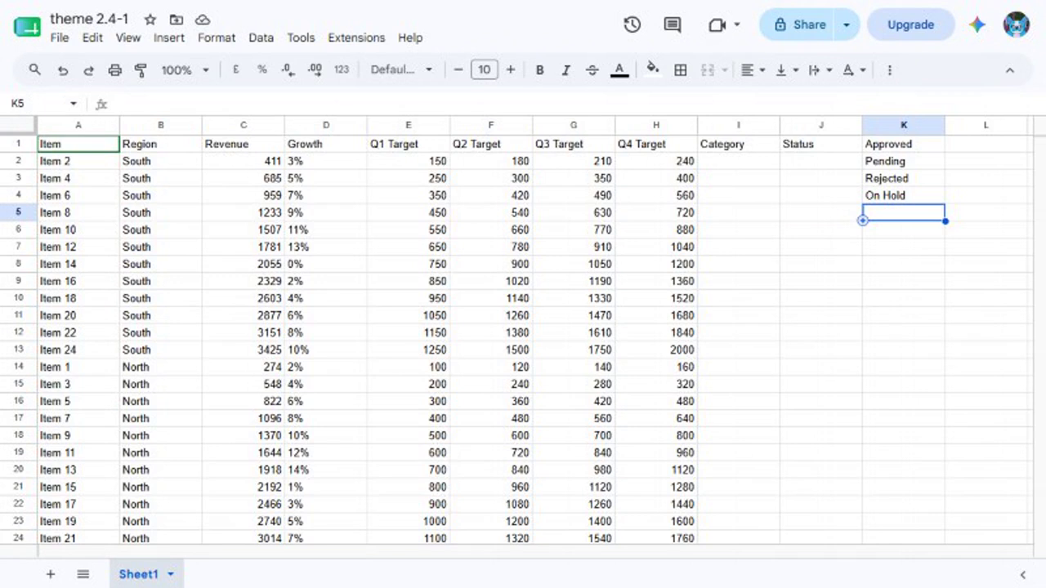
Add a drop-down data validation rule to the Category cells I2:I26.
text(I2:I26)
key(Return)
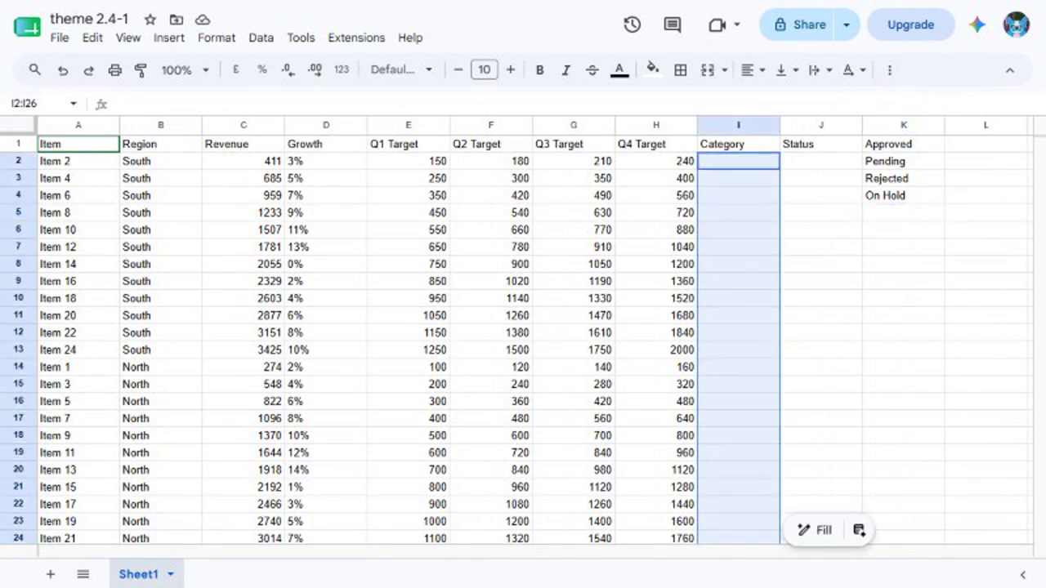
key(alt+d)
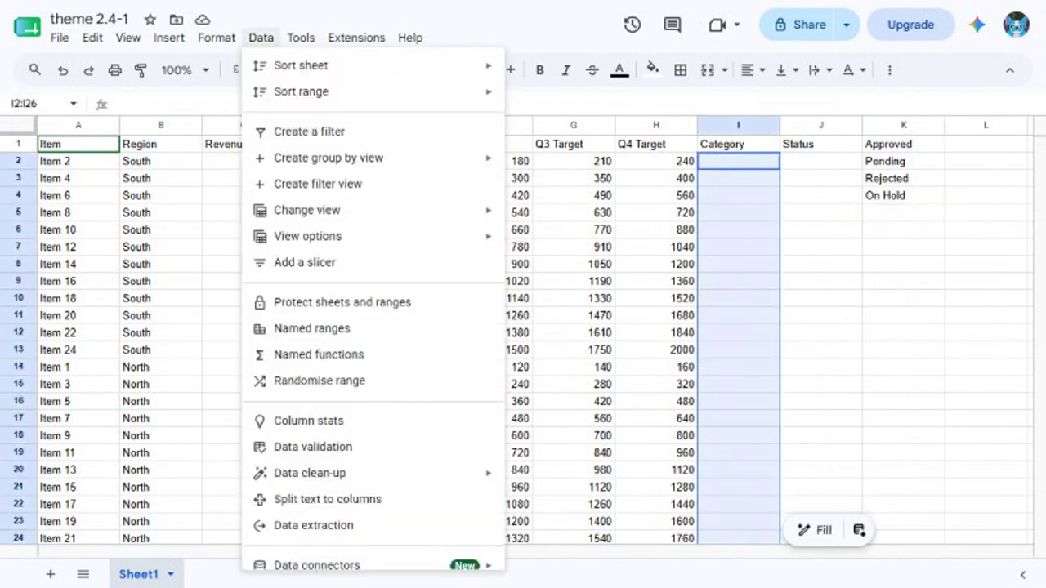
key(v)
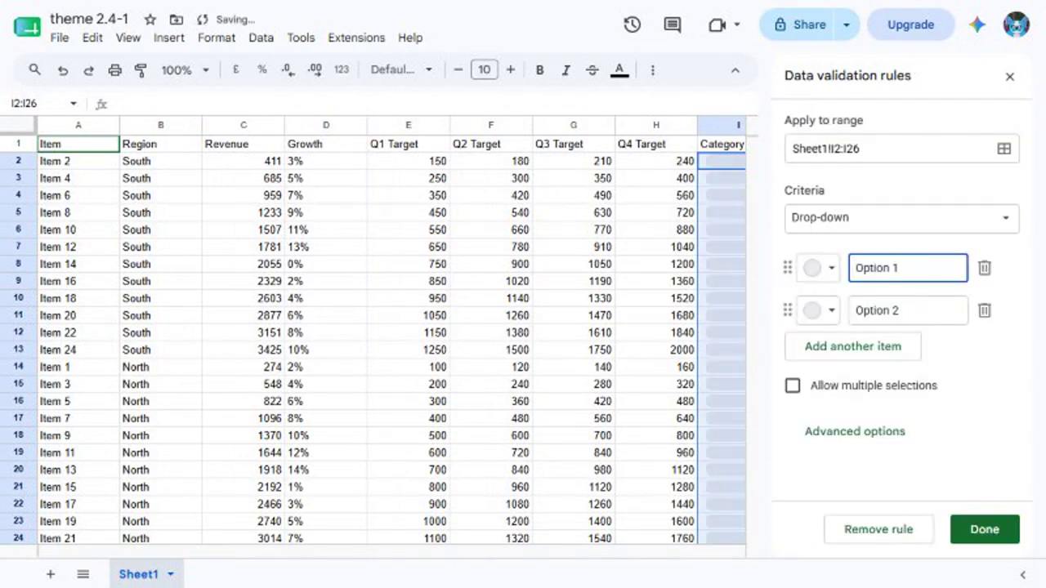
Define the Category drop-down options as Electronics, Clothing, Home Goods and Sports, and finish the rule.
text(Electronics)
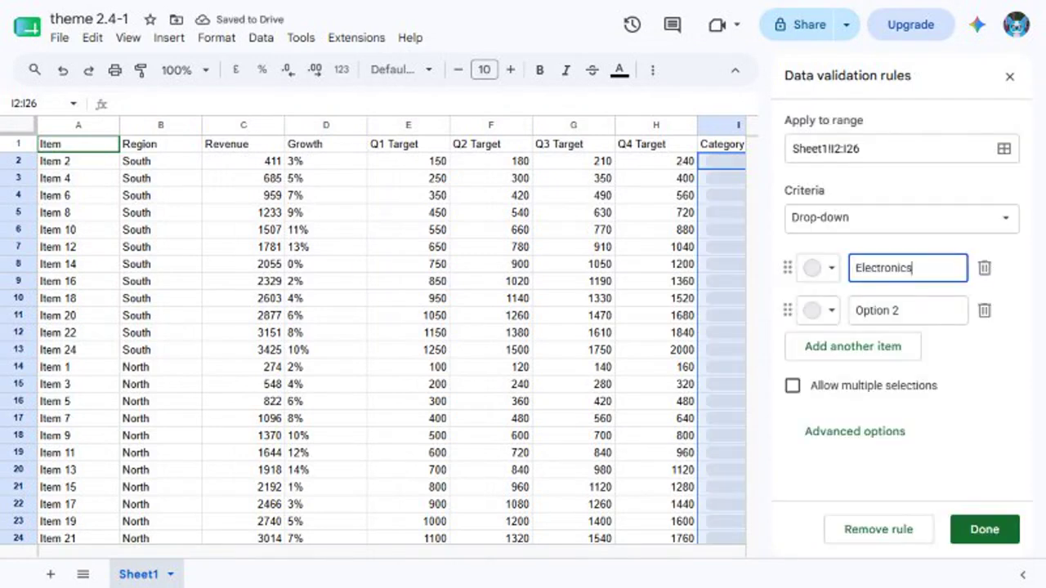
key(Tab)
text(Clothing)
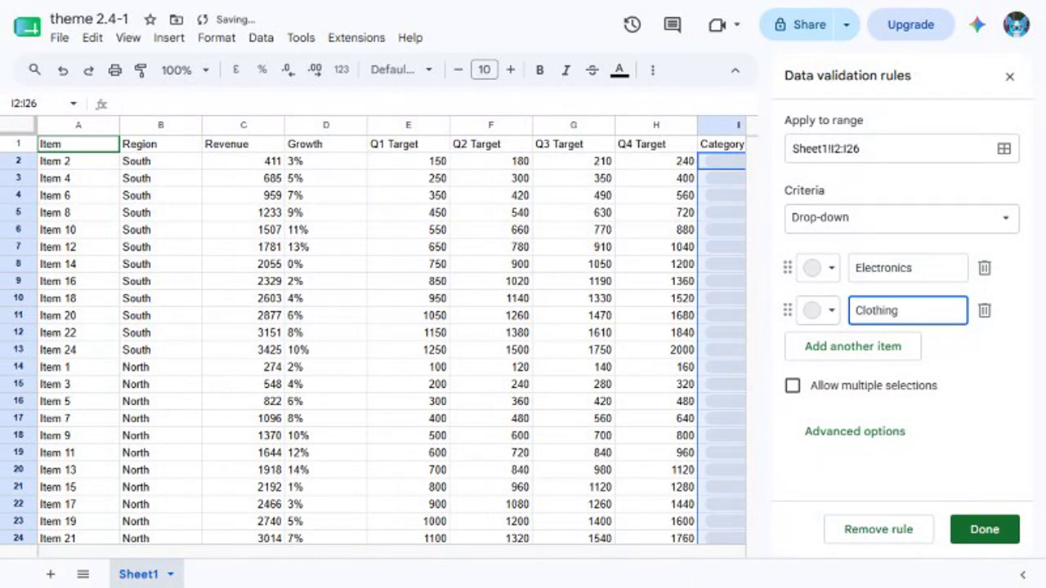
key(Return)
text(Home Goods)
key(Return)
text(Sports)
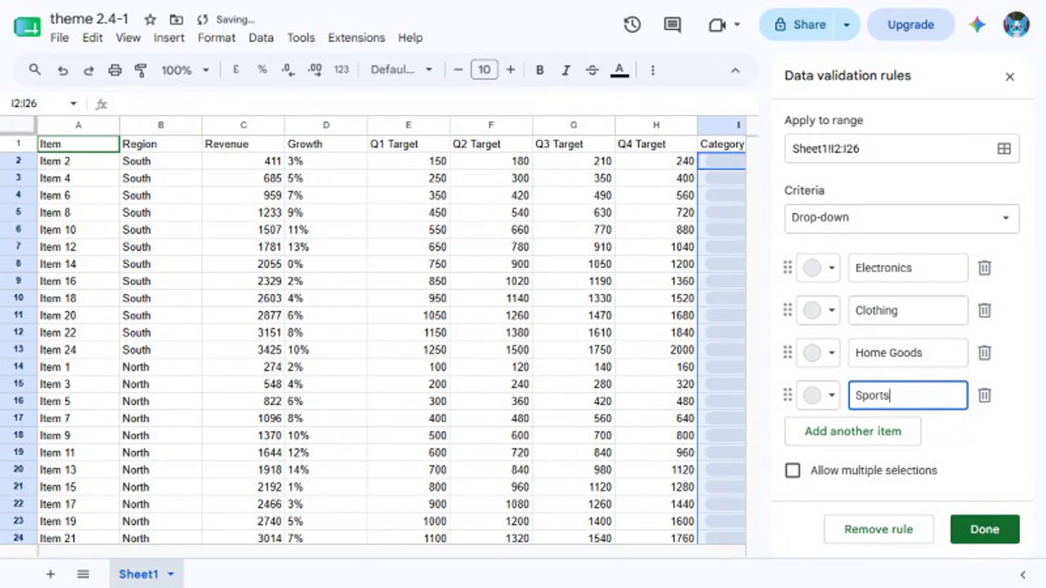
key(Escape)
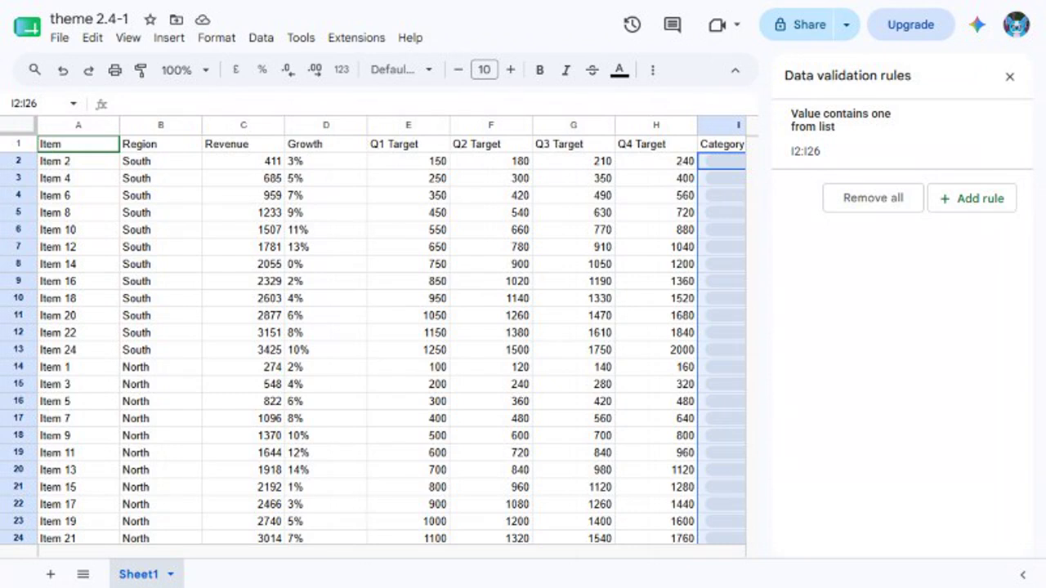
Add a new data validation rule to the Status cells J2:J26.
click(37, 103)
text(J2:J26)
key(Return)
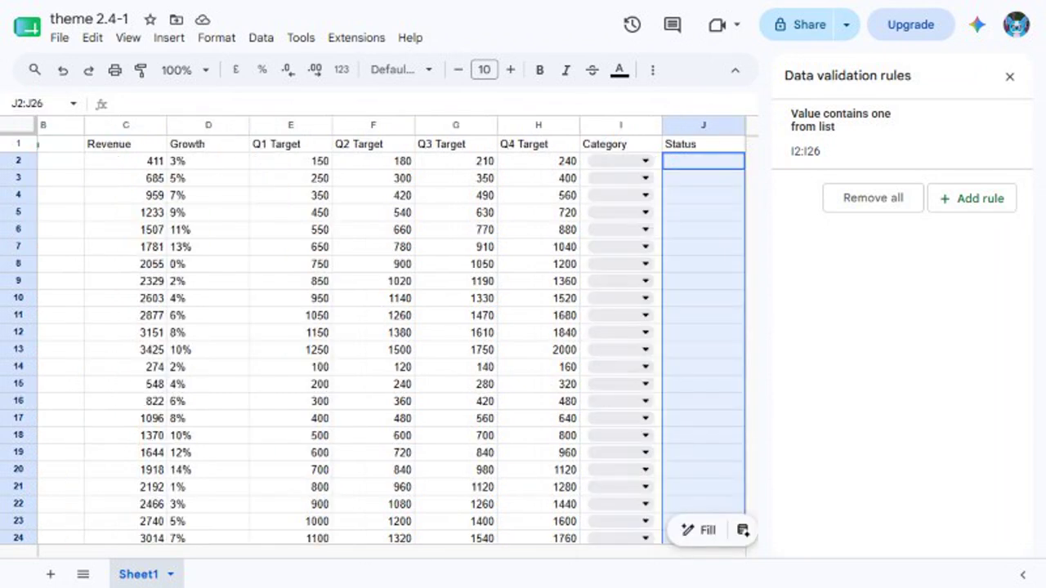
key(alt+d)
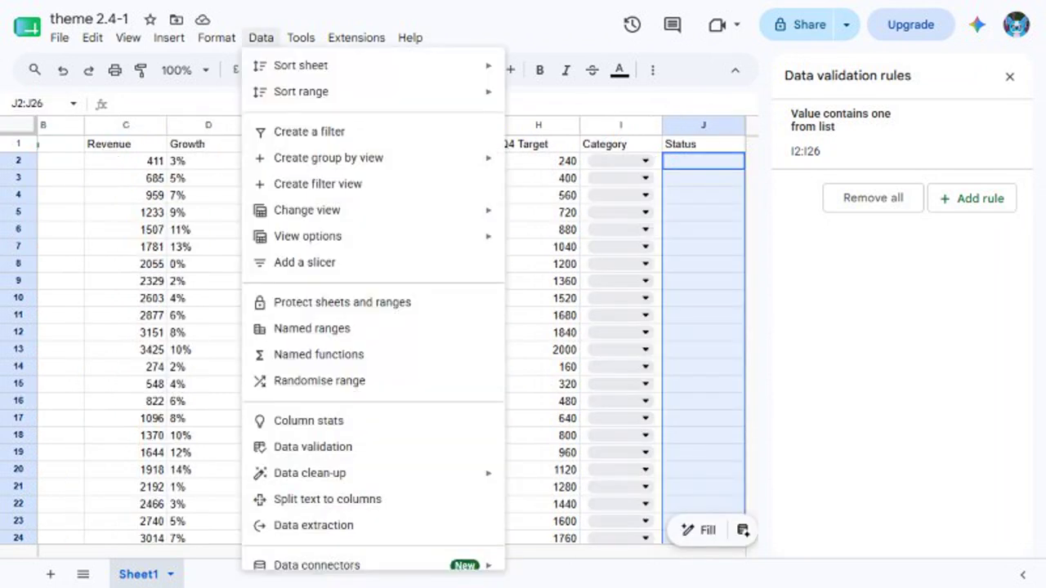
key(Escape)
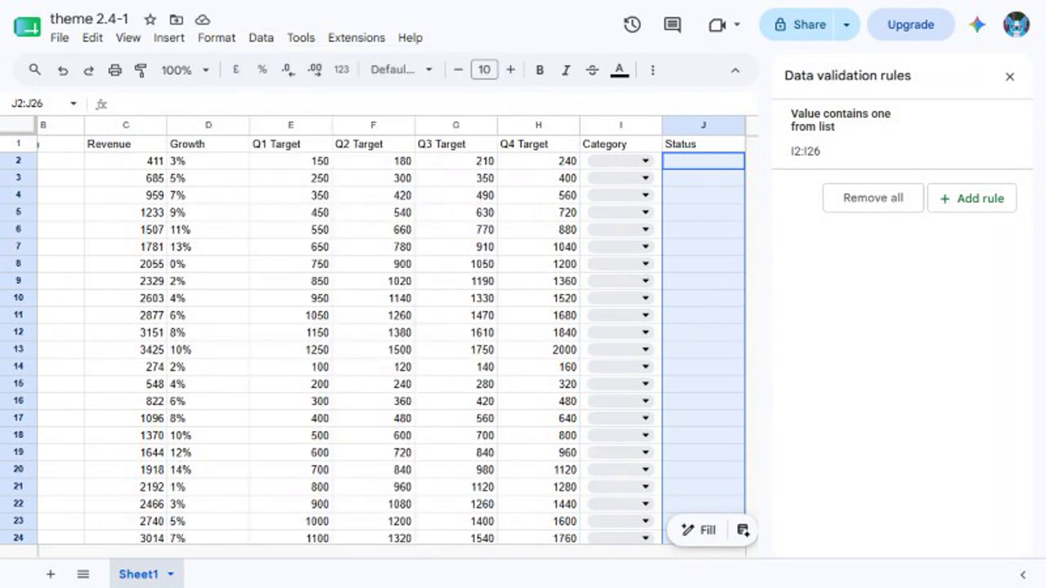
key(Return)
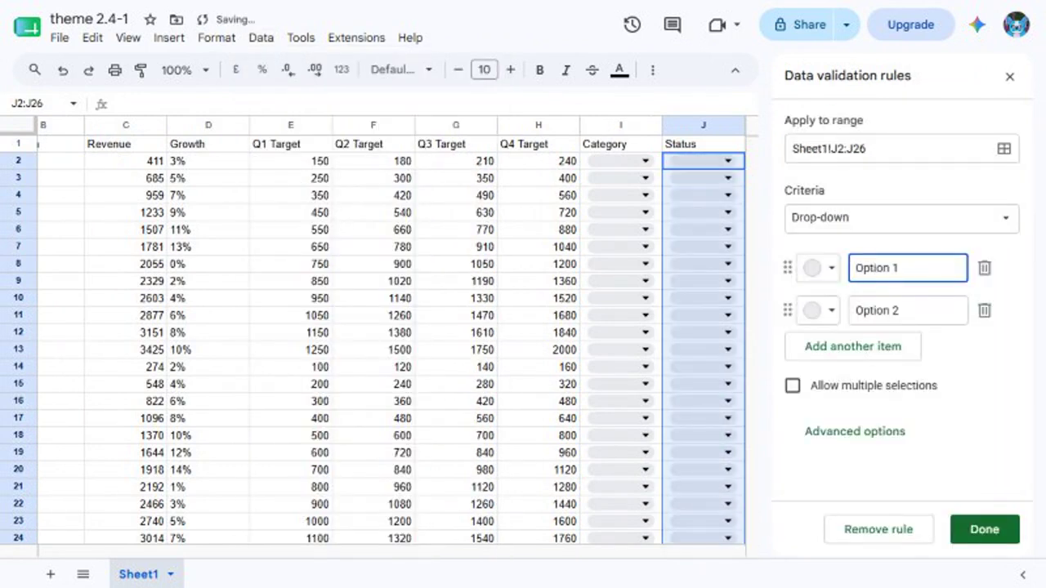
Set the Status rule to a drop-down from the range Sheet1!K1:K4 and save it.
click(901, 218)
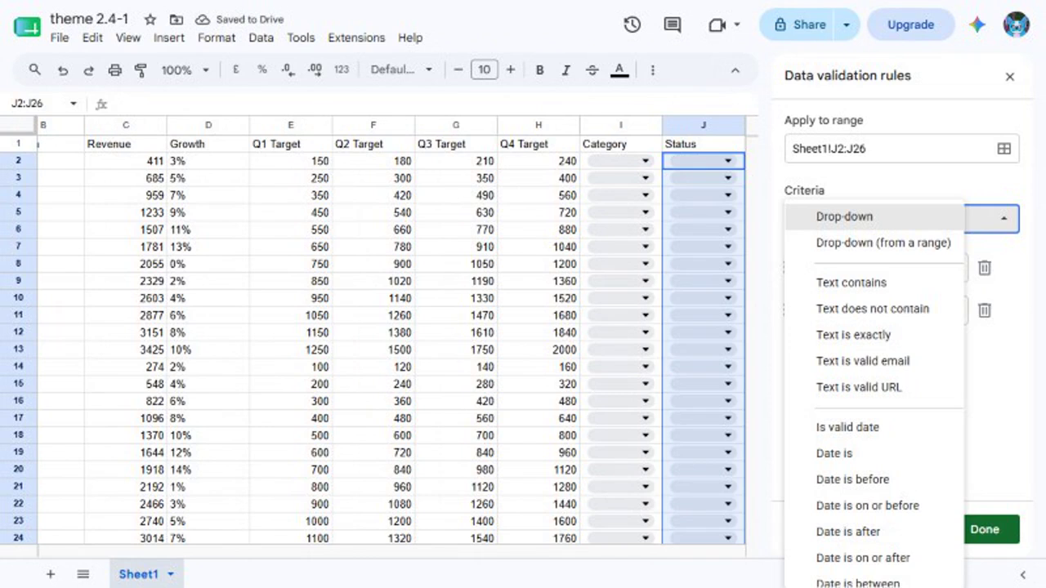
click(883, 243)
click(889, 268)
text(Sheet1!K1:K4)
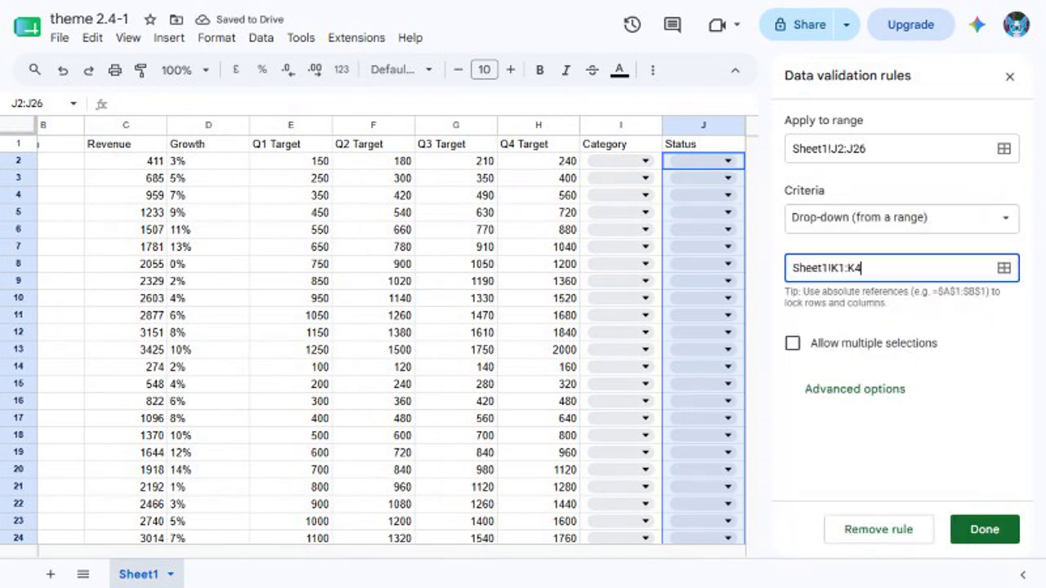
click(984, 530)
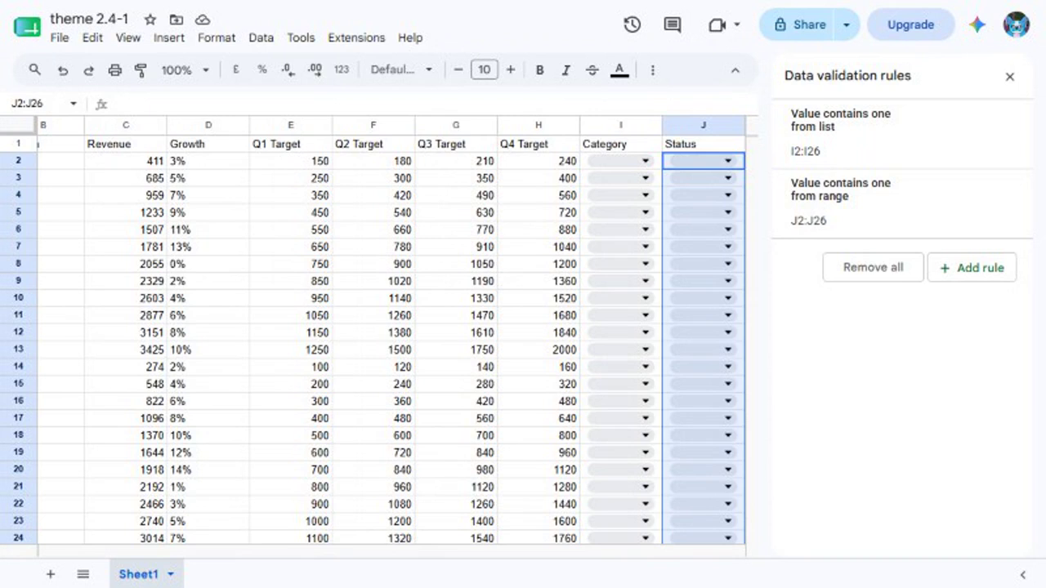
Add a new data validation rule to the Revenue cells C2:C26.
click(36, 104)
text(C2:C26)
key(Return)
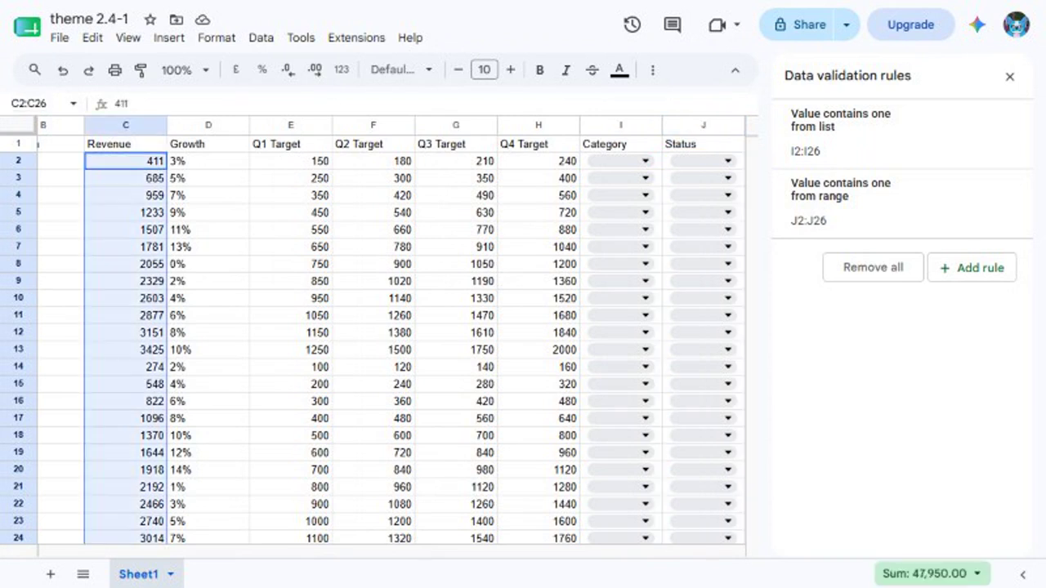
click(260, 38)
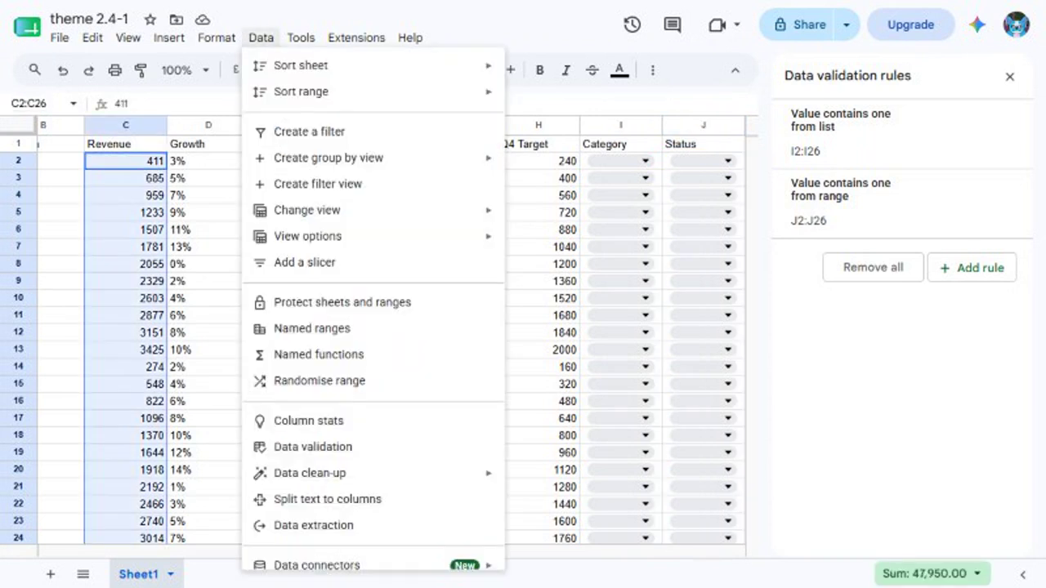
click(313, 447)
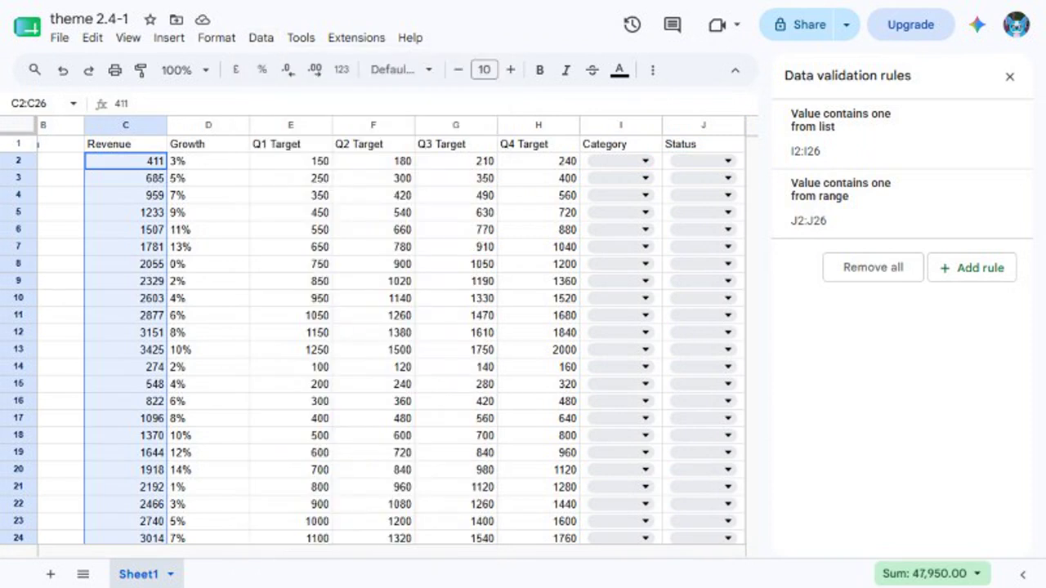
click(972, 268)
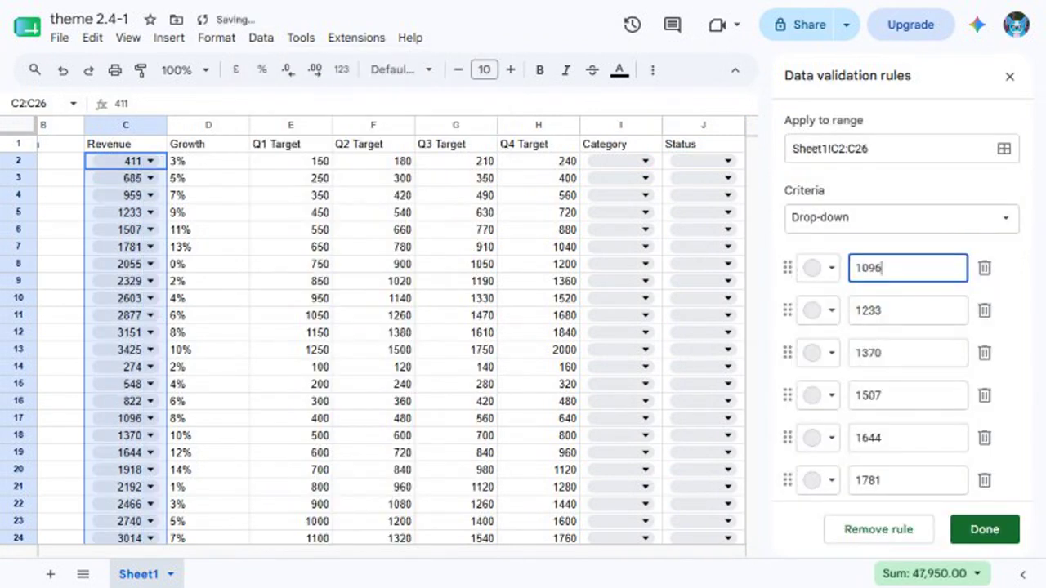
Make the Revenue rule require values greater than 0, reject invalid input, and save it.
click(902, 219)
scroll(874, 368, down, 5)
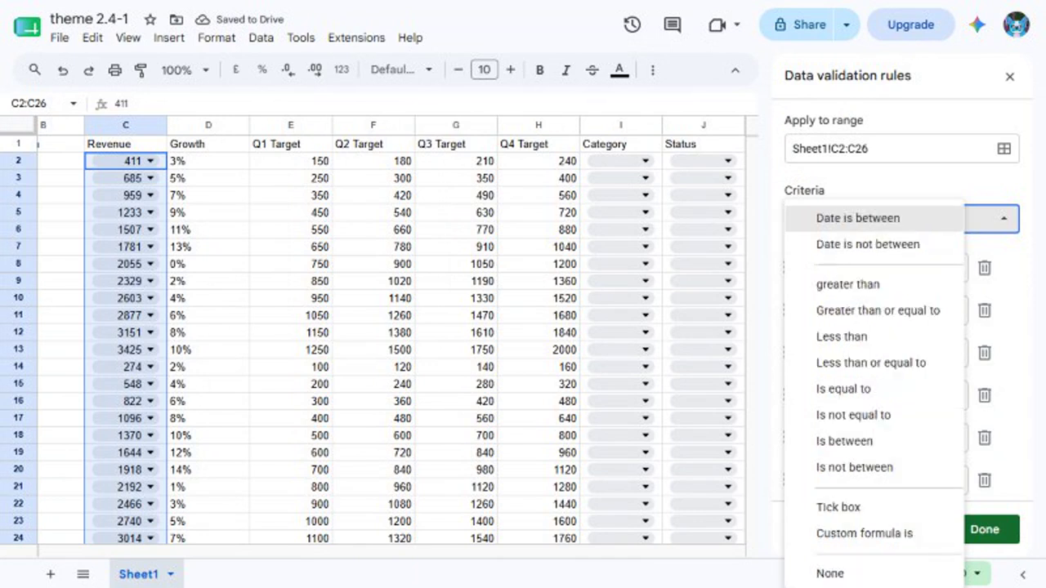
click(850, 286)
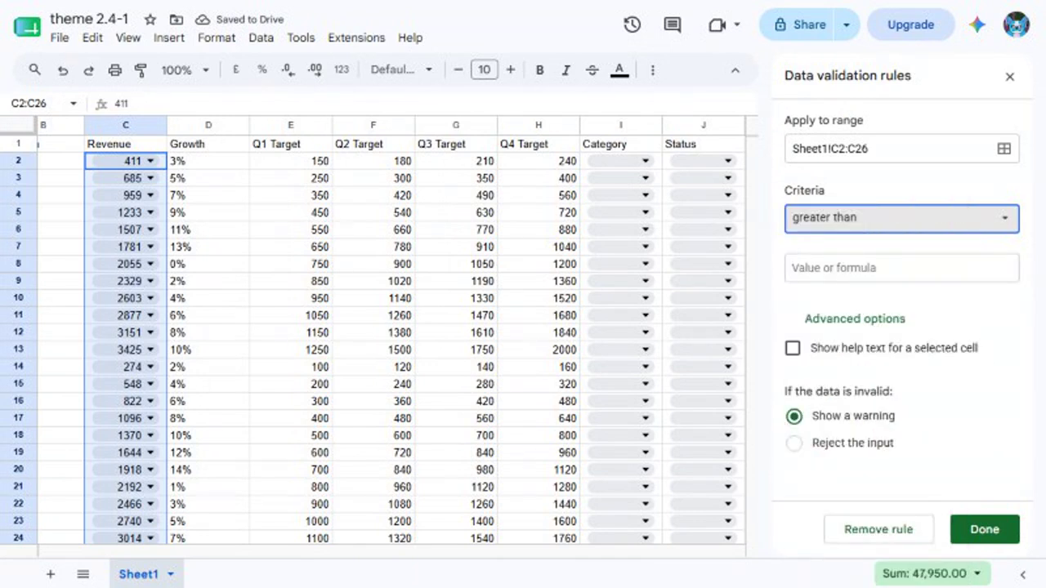
click(902, 268)
text(0)
click(793, 443)
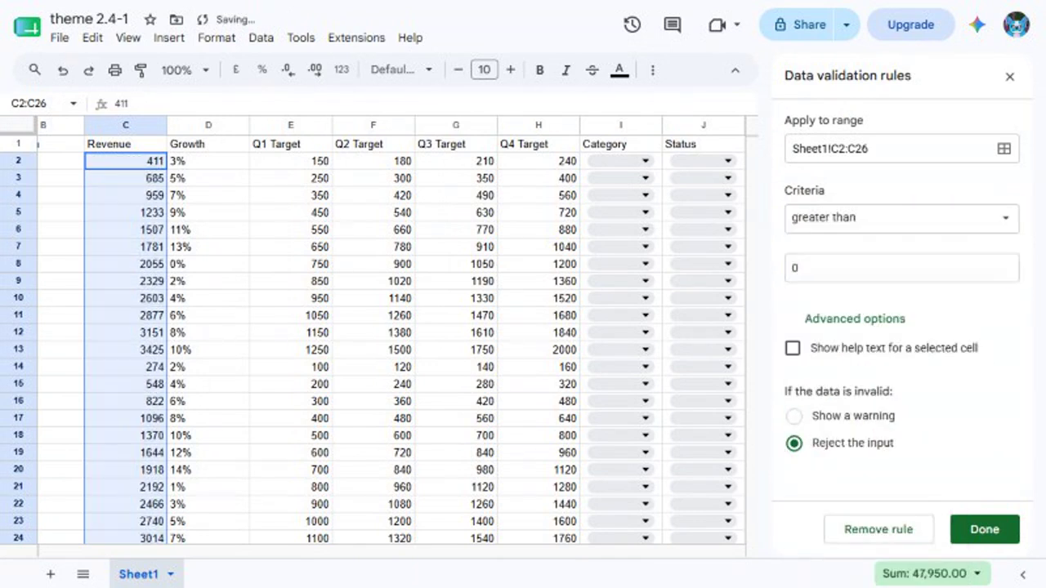
click(985, 530)
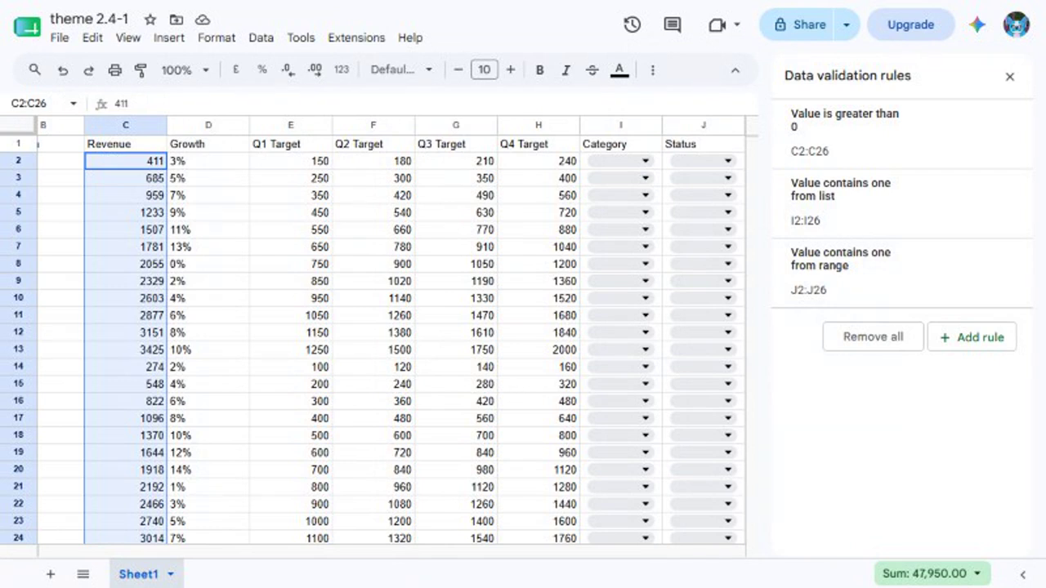
Add a new data validation rule to the Item cells A2:A26.
click(33, 104)
text(A2:A26)
key(Return)
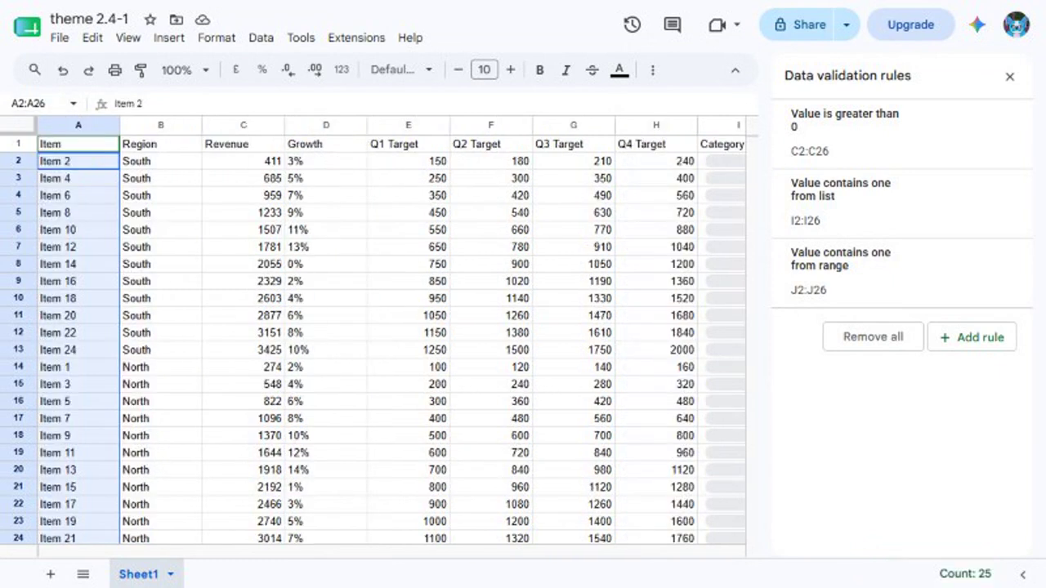
click(260, 37)
click(313, 447)
click(971, 337)
Give the Item rule the custom formula =COUNTIF($A$2:$A$26,A2)=1, reject invalid input, and save it.
click(901, 219)
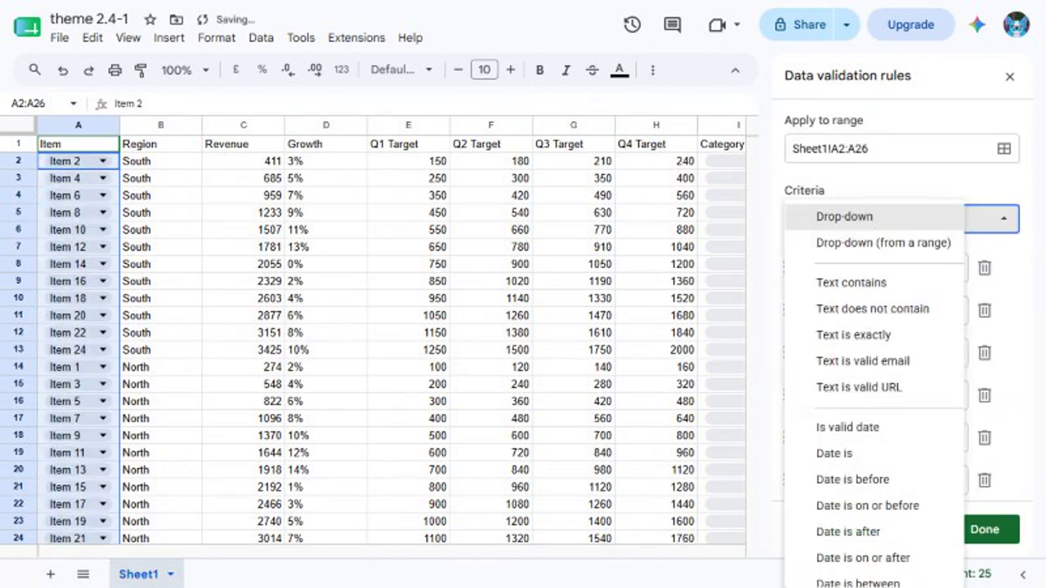
scroll(874, 392, down, 5)
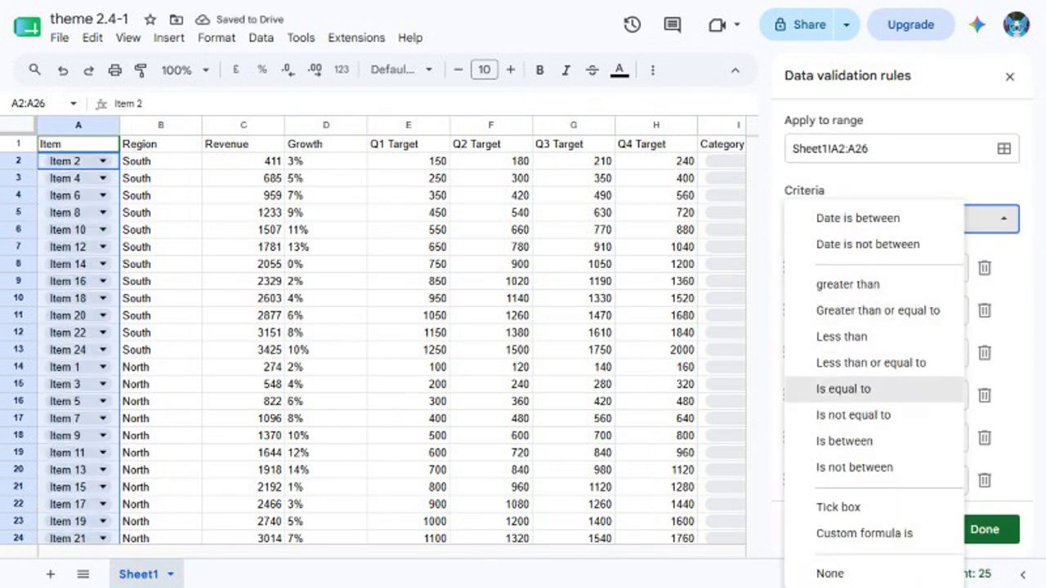
click(865, 533)
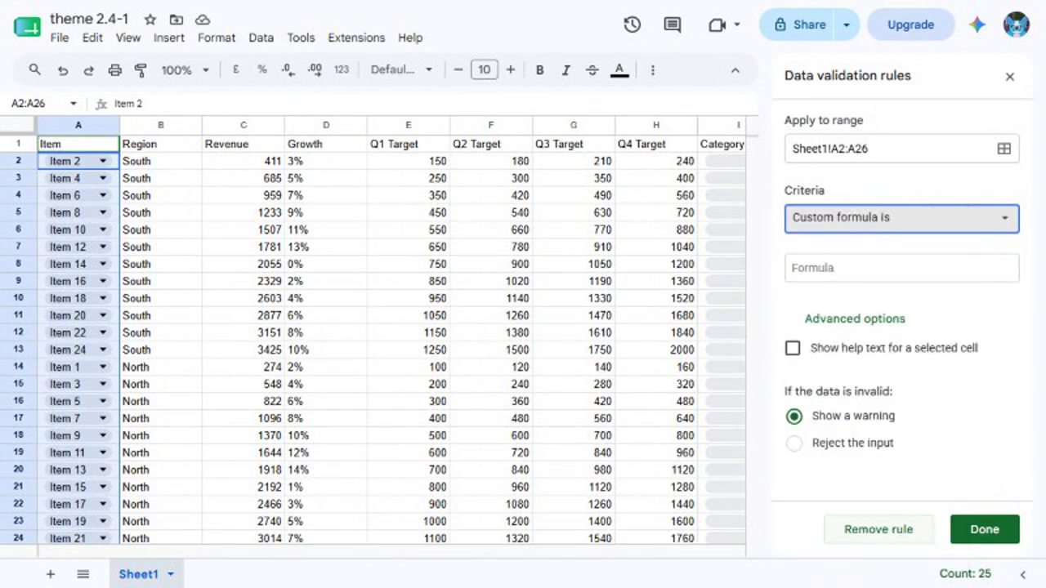
click(901, 268)
text(=COUNTIF($A$2:$A$26,A2)=1)
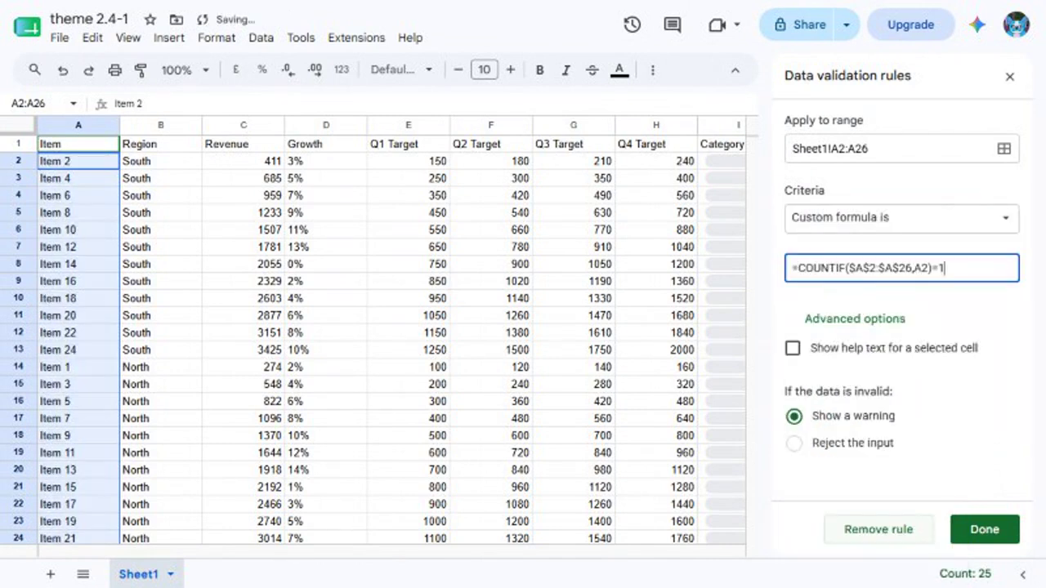
click(795, 444)
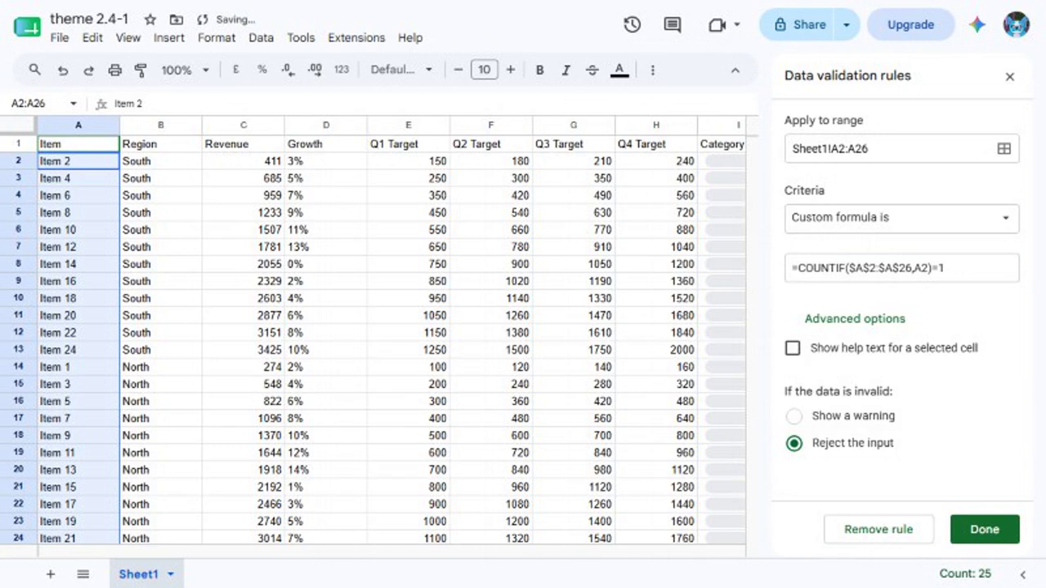
click(985, 529)
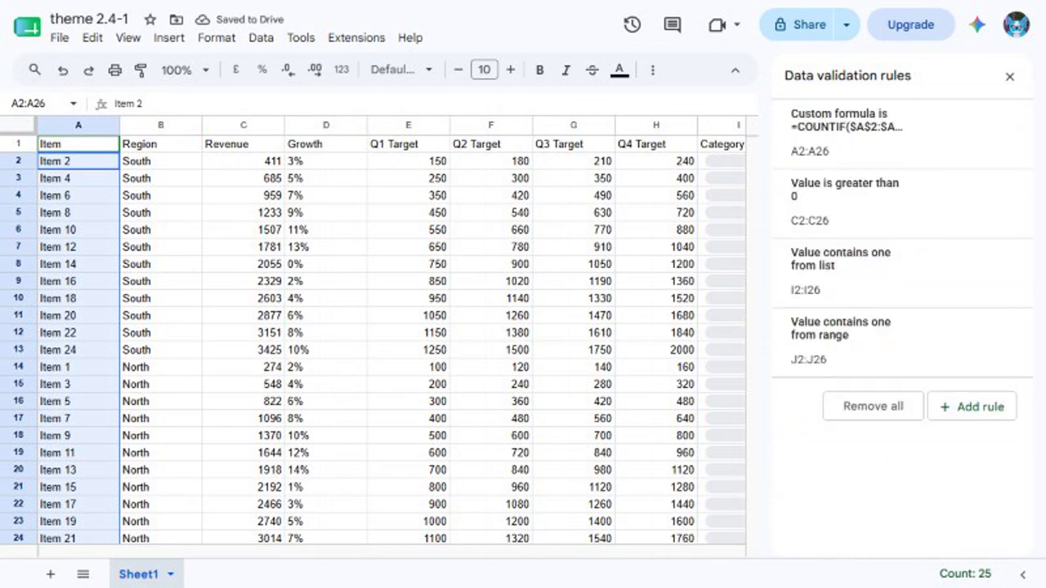
Test the unique-item rule by entering Duplicate Demo in cells A2 and A3, dismiss the alert, and undo the test entry.
click(78, 161)
text(Duplicate Demo)
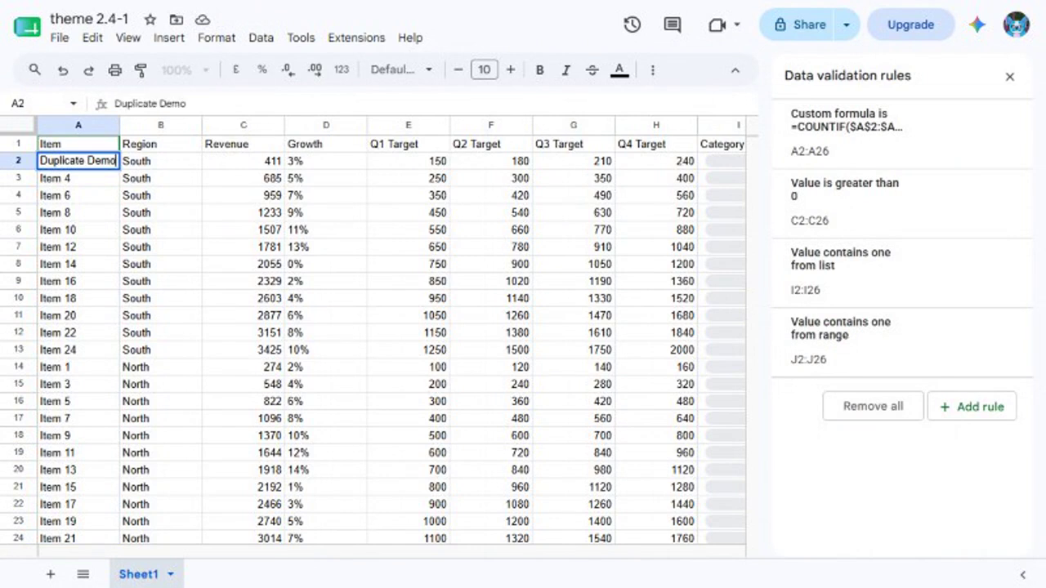
key(Return)
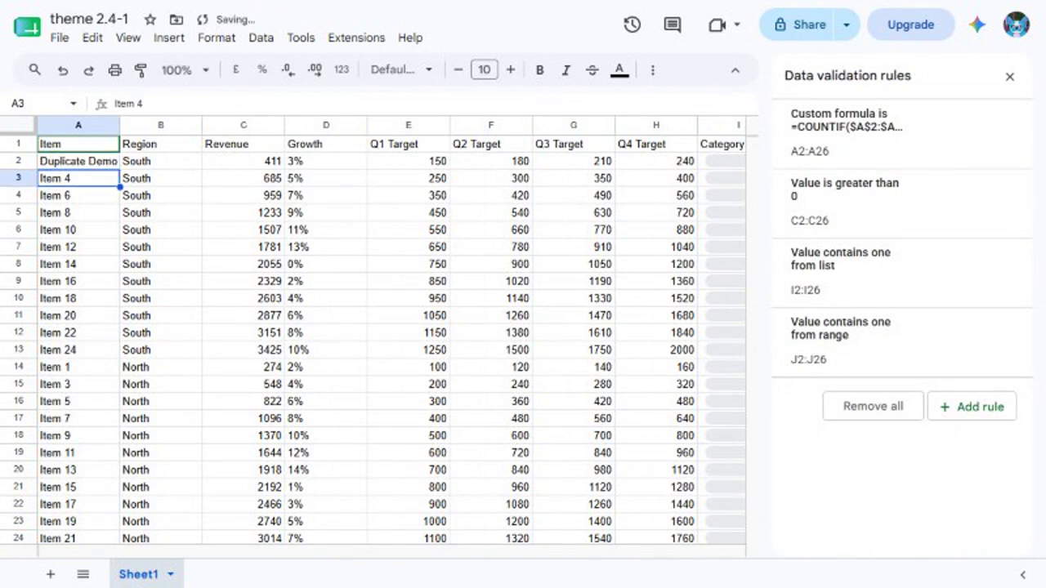
text(Duplicate Demo)
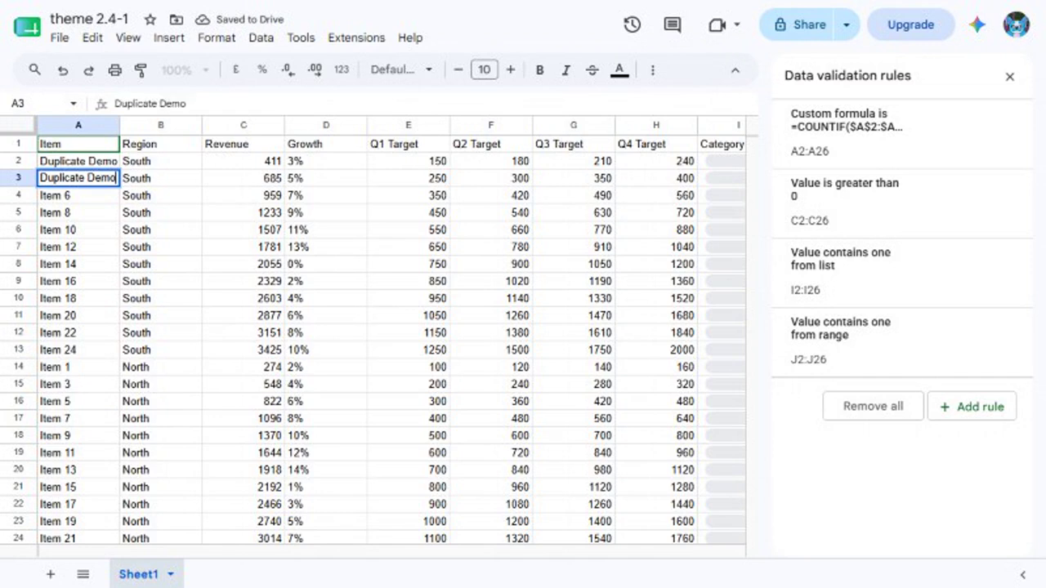
key(Return)
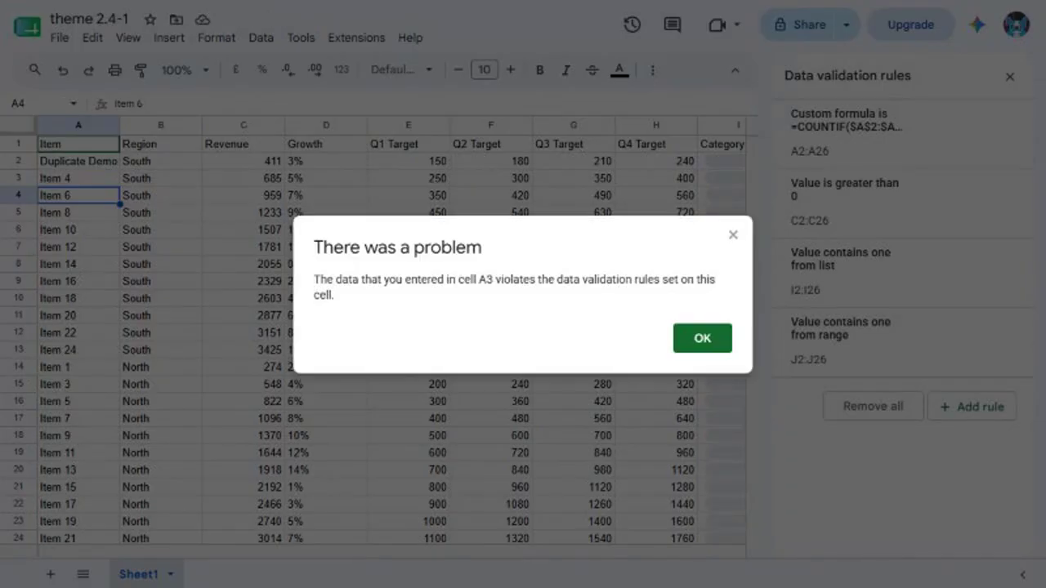
key(Return)
key(ctrl+z)
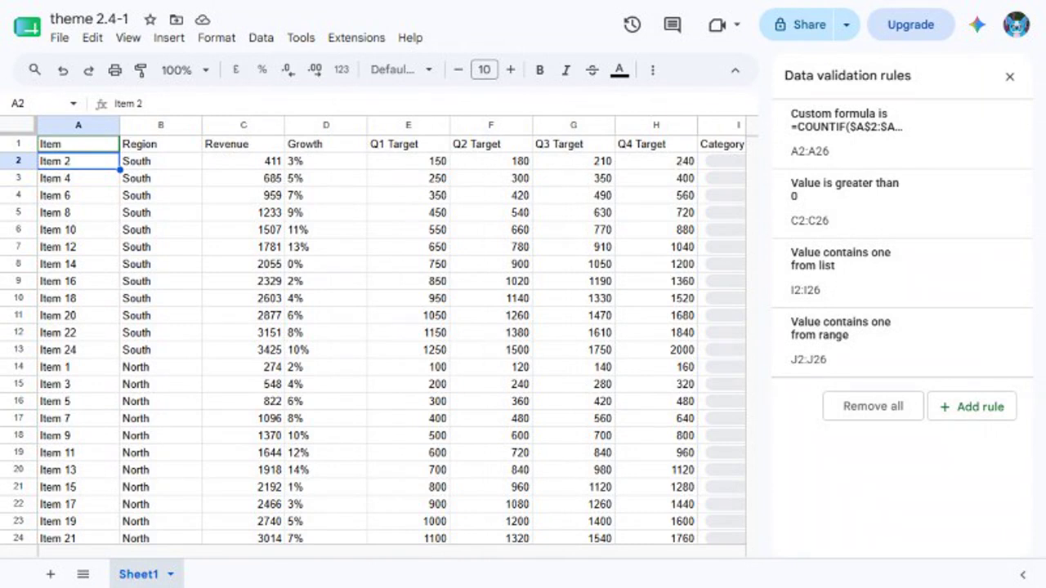
Change the Revenue rule on C2:C26 to show a warning for invalid data instead of rejecting it, and save the rule.
click(39, 104)
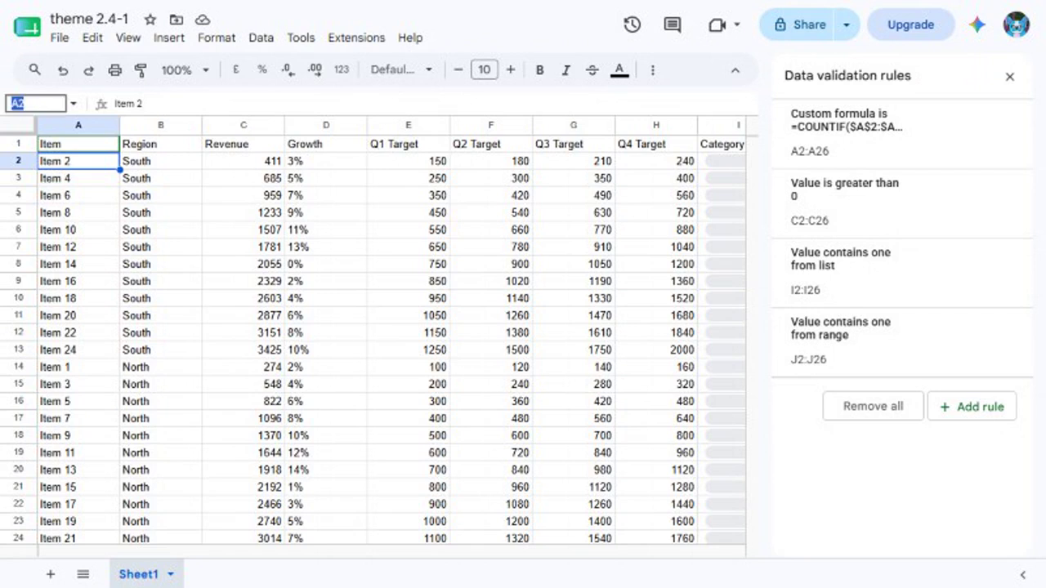
text(C2:C26)
key(Return)
click(262, 37)
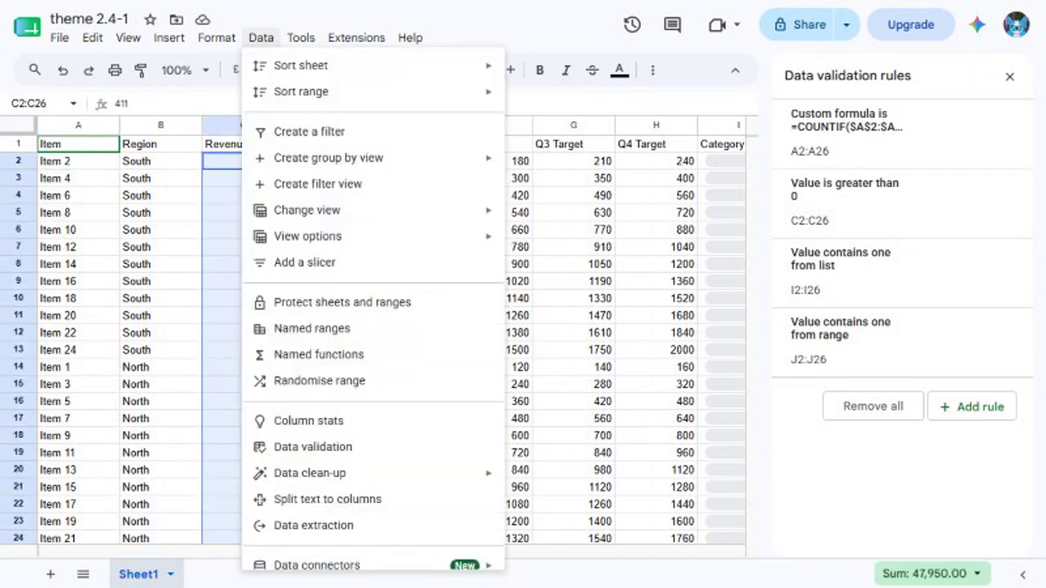
key(Escape)
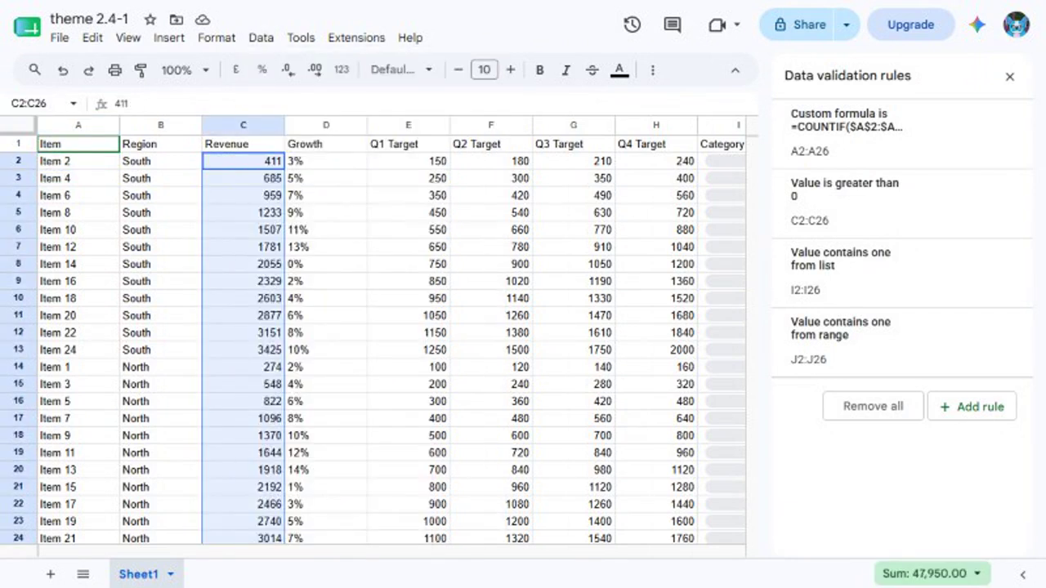
click(902, 202)
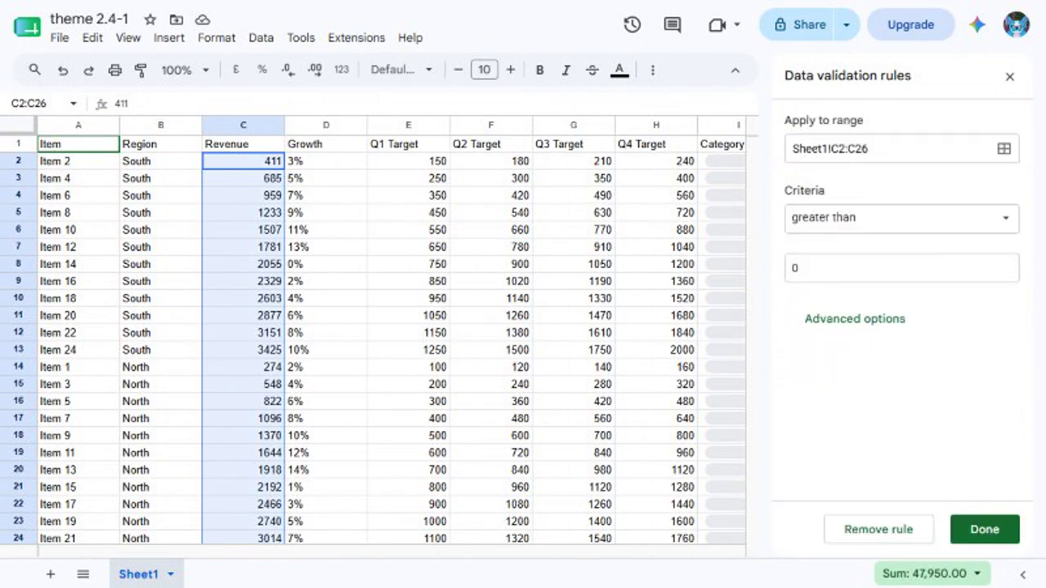
click(855, 319)
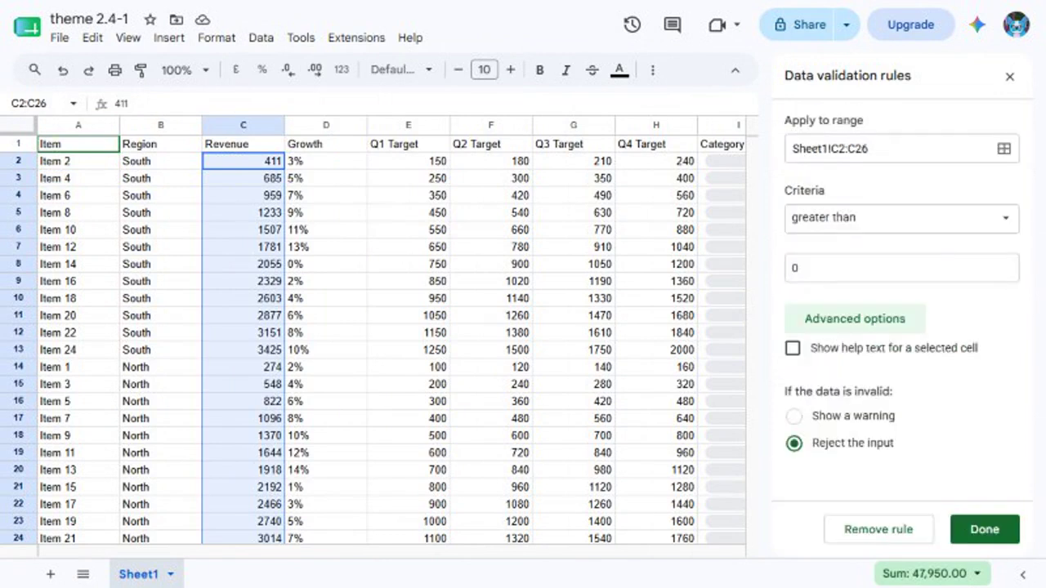
click(795, 416)
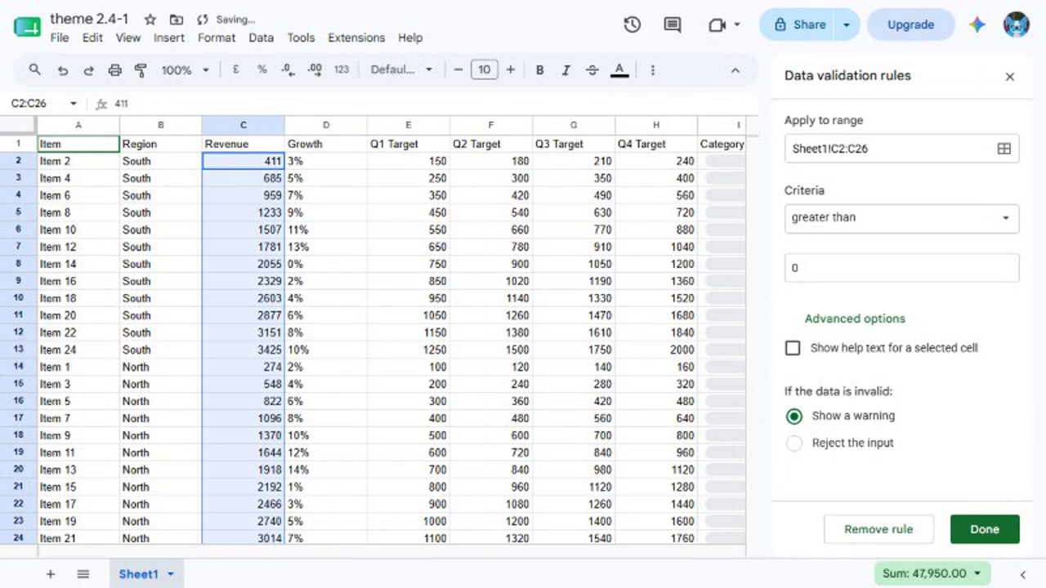
click(985, 530)
Test the Revenue warning by entering -50 in cell C2, and undo the entry.
click(34, 104)
text(C2)
key(Return)
text(-50)
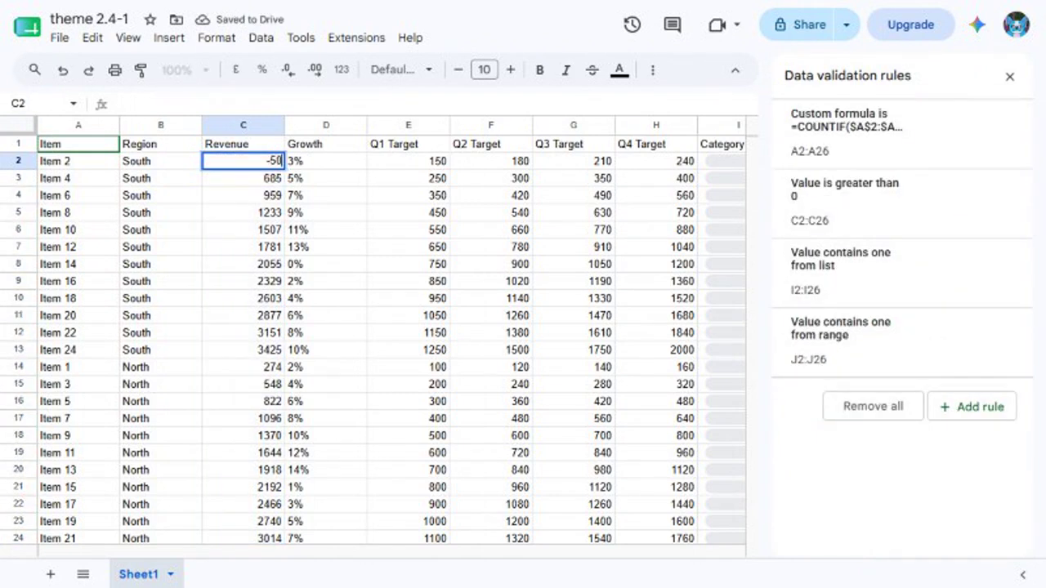
key(Return)
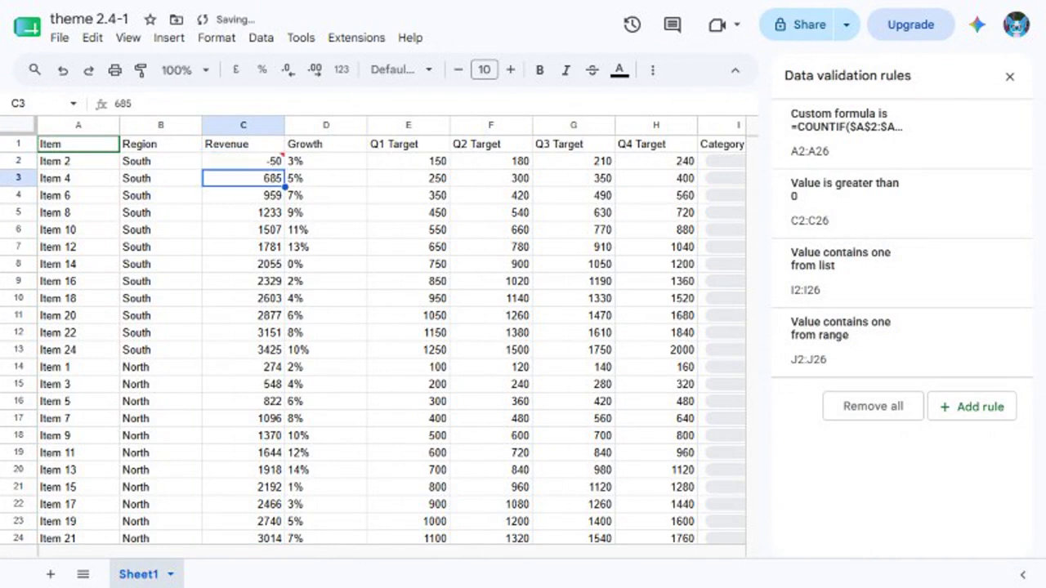
key(ctrl+z)
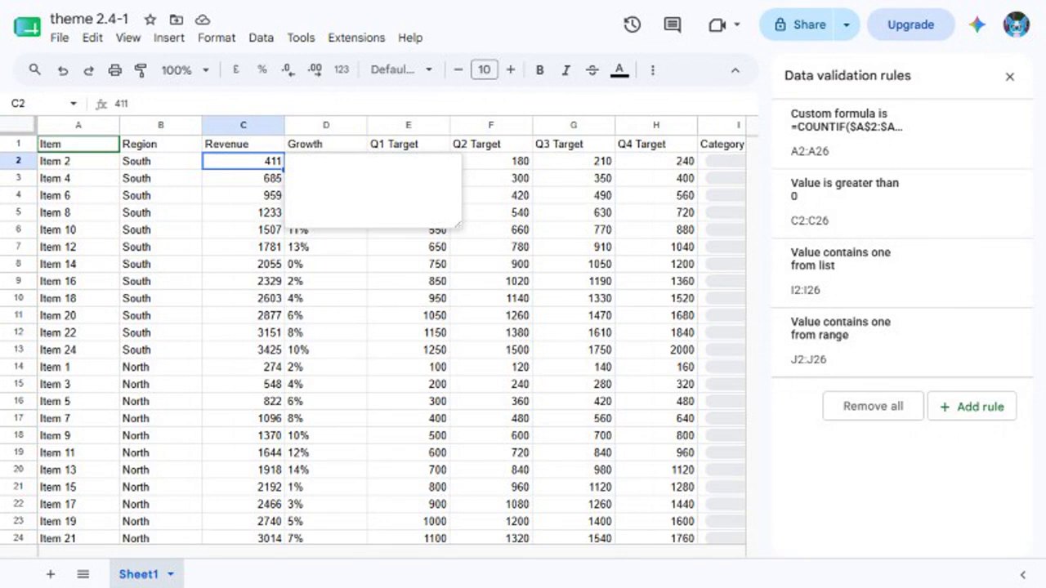
Return the selection to cell A1 and close the data validation rules.
click(36, 104)
text(A1)
key(Return)
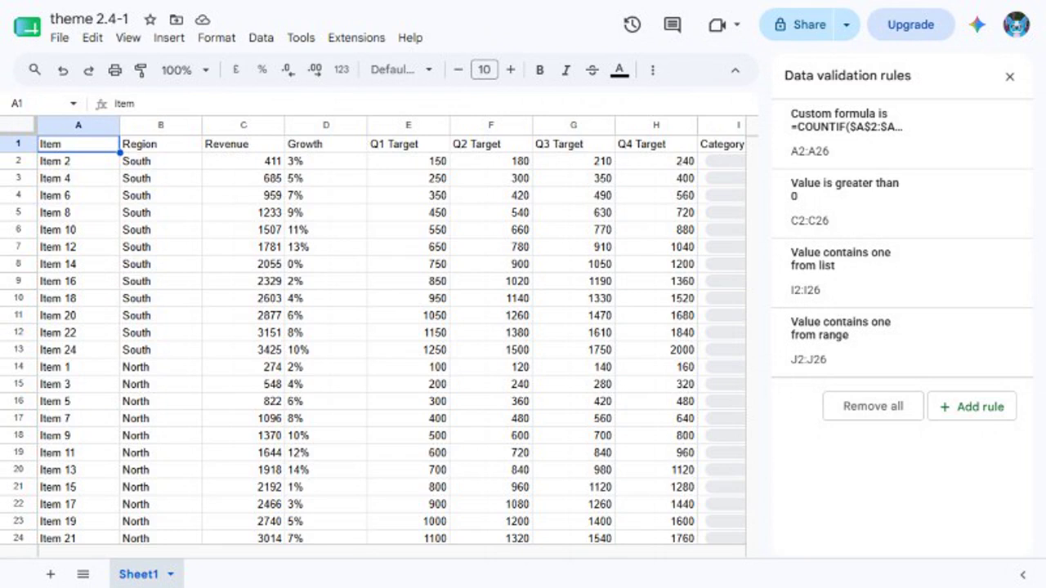
click(261, 37)
key(Escape)
click(1010, 76)
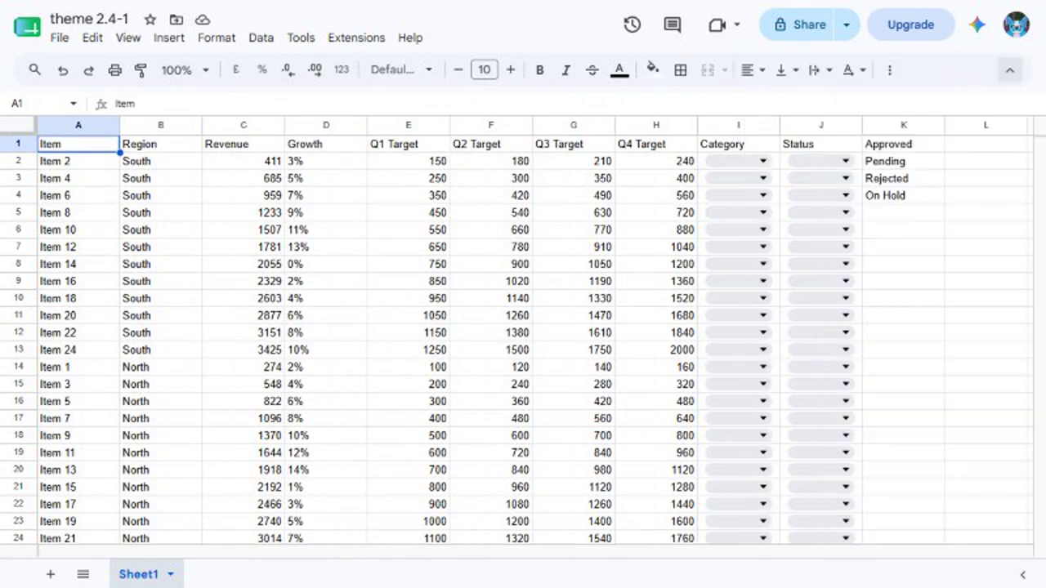